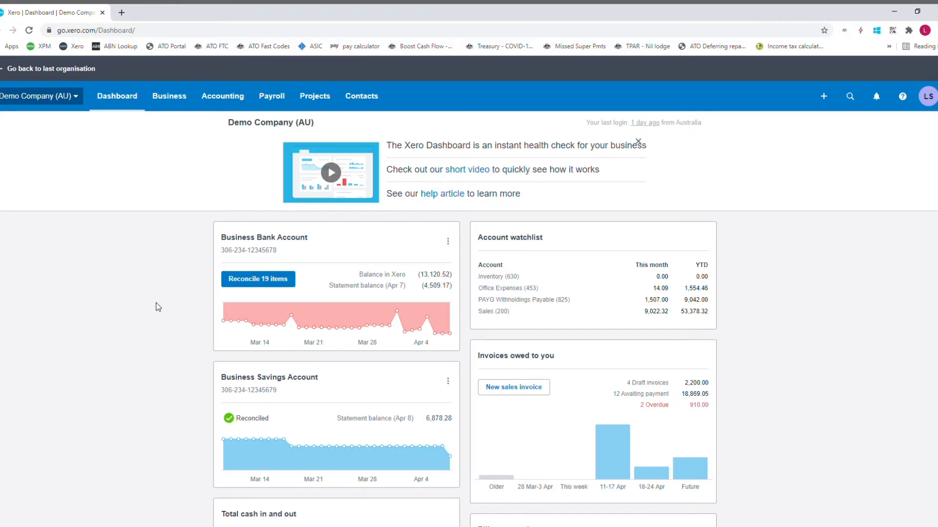
# Open the Business Bank Account's items for reconciling and check the statement details of the 3 Apr 2021 MCO Cleaning line.
pyautogui.click(275, 283)
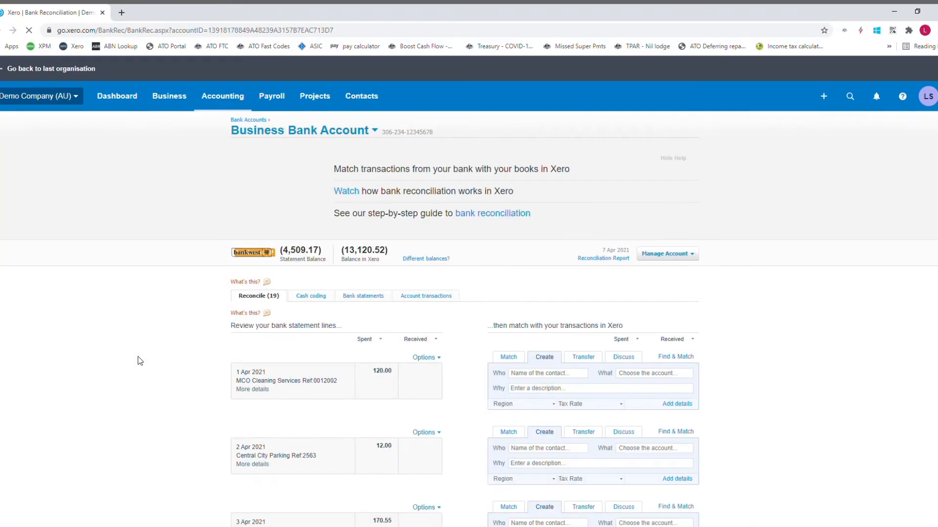
pyautogui.scroll(-4, 139, 358)
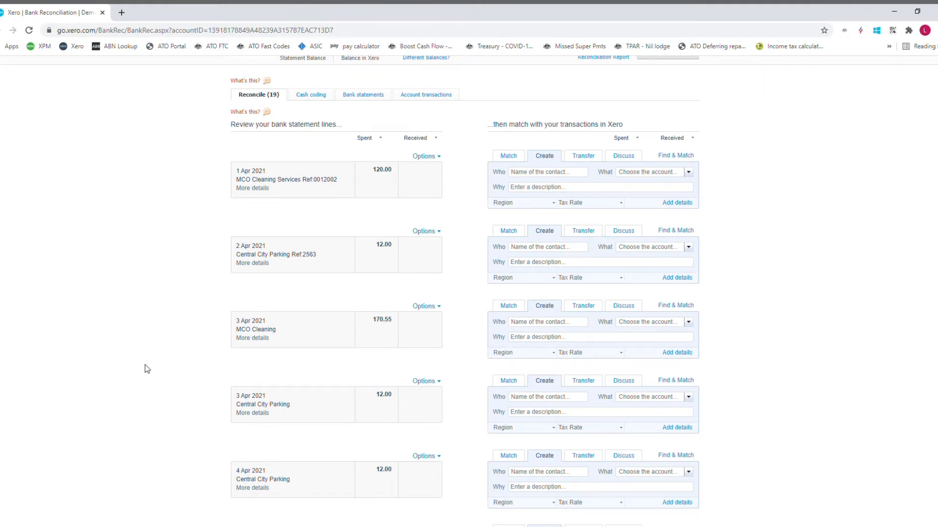
pyautogui.click(266, 339)
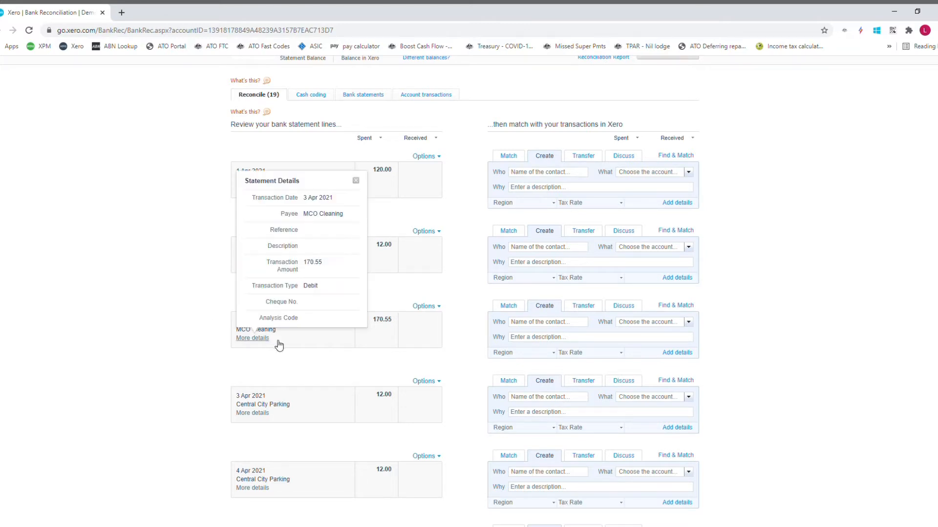
pyautogui.click(355, 180)
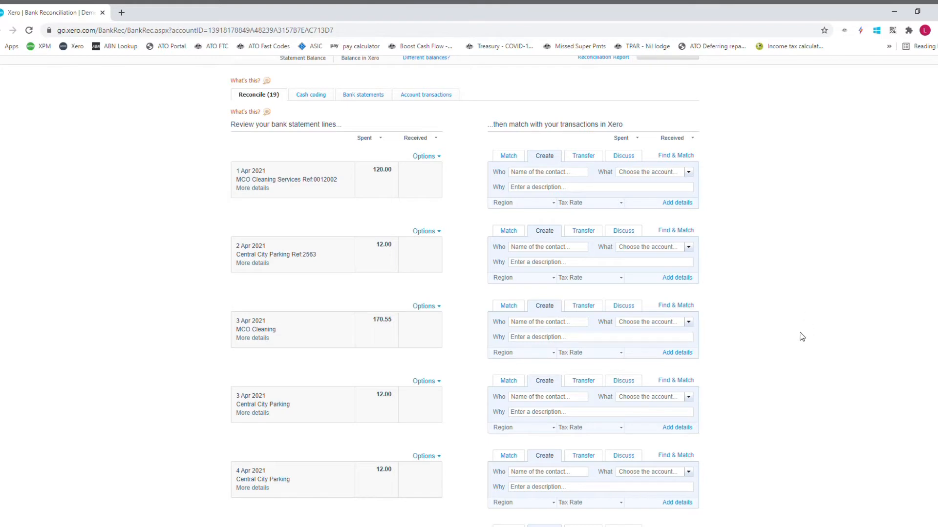
# Start a new bank rule from the 1 Apr 2021 MCO Cleaning Services statement line.
pyautogui.scroll(2, 808, 337)
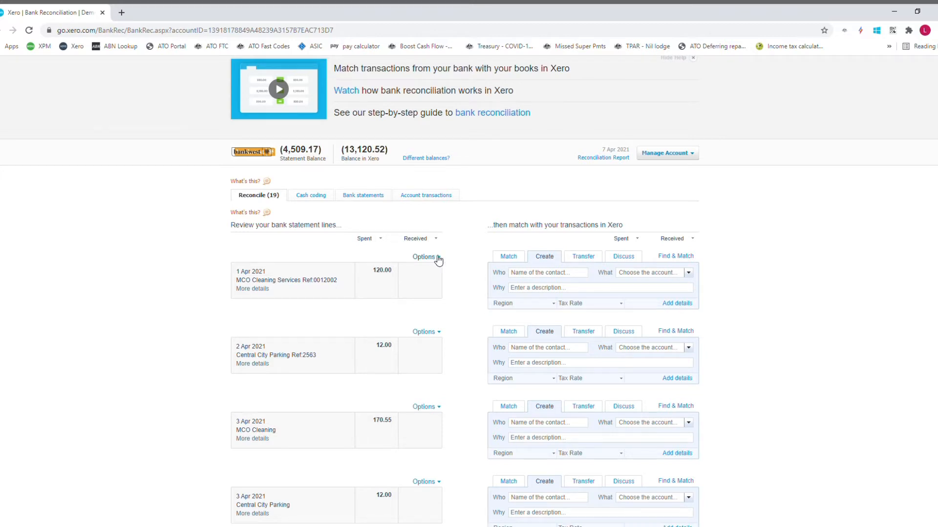
pyautogui.click(438, 258)
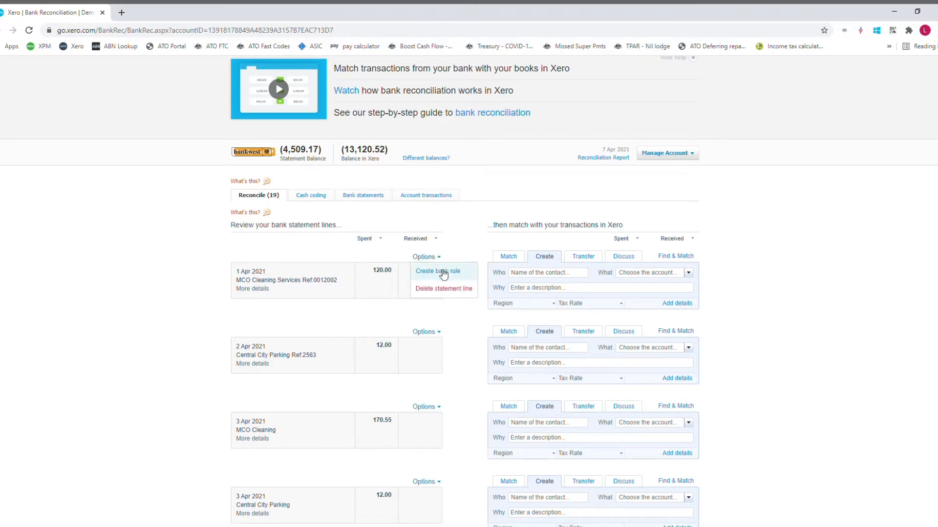
pyautogui.click(443, 275)
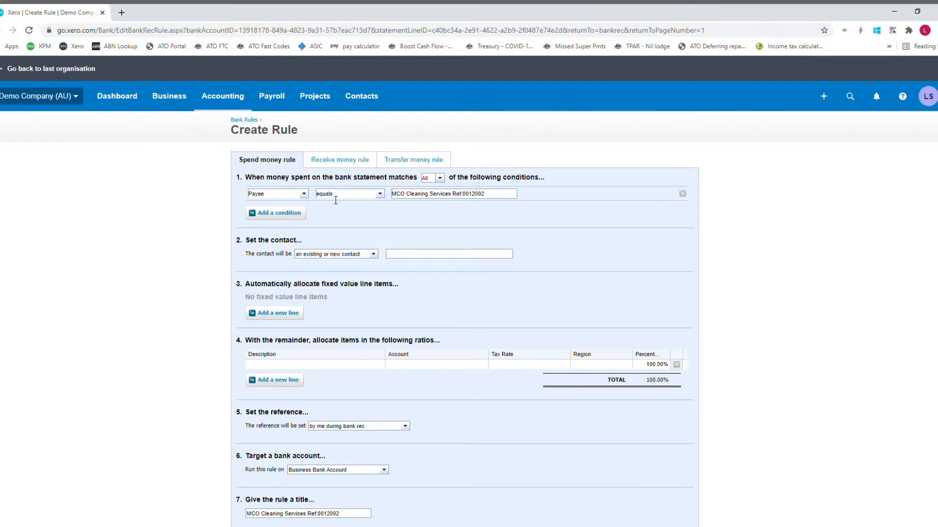
# Make the rule match payees that contain "MCO Cleaning" and set its contact to MCO Cleaning Services.
pyautogui.click(384, 195)
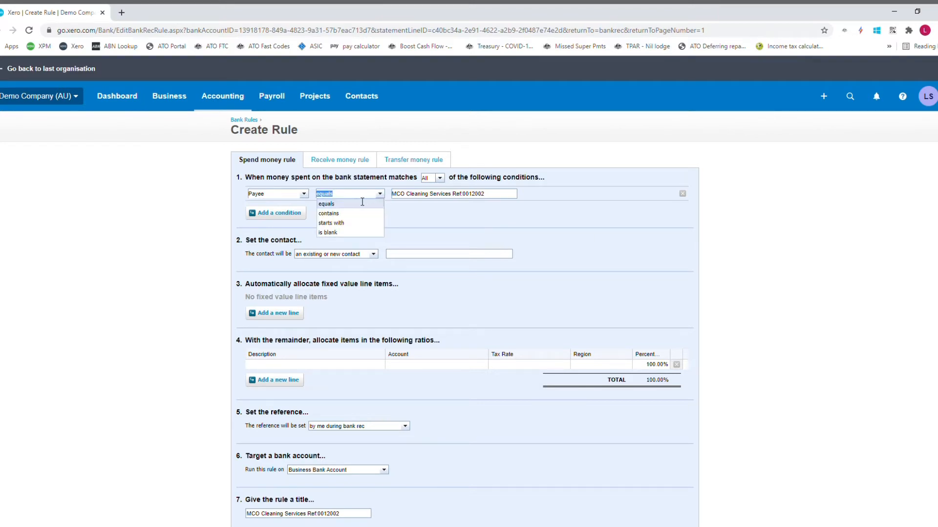
pyautogui.click(328, 213)
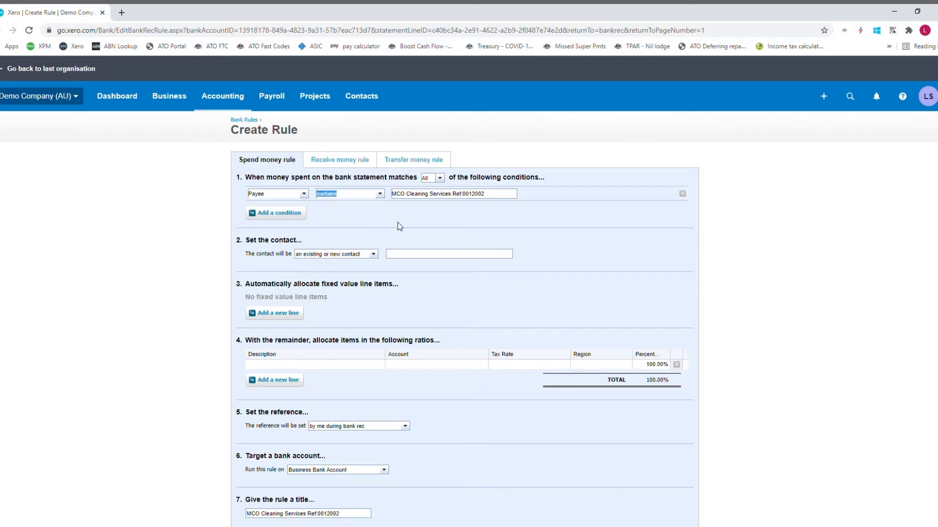
pyautogui.click(499, 196)
pyautogui.moveTo(503, 197); pyautogui.dragTo(435, 198)
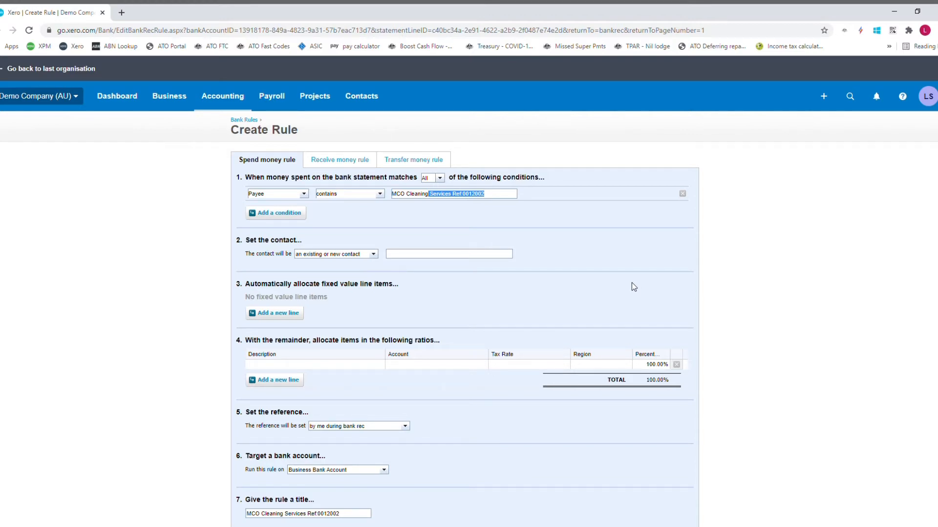
pyautogui.press('BackSpace')
pyautogui.write('MCO Cleaning Services')
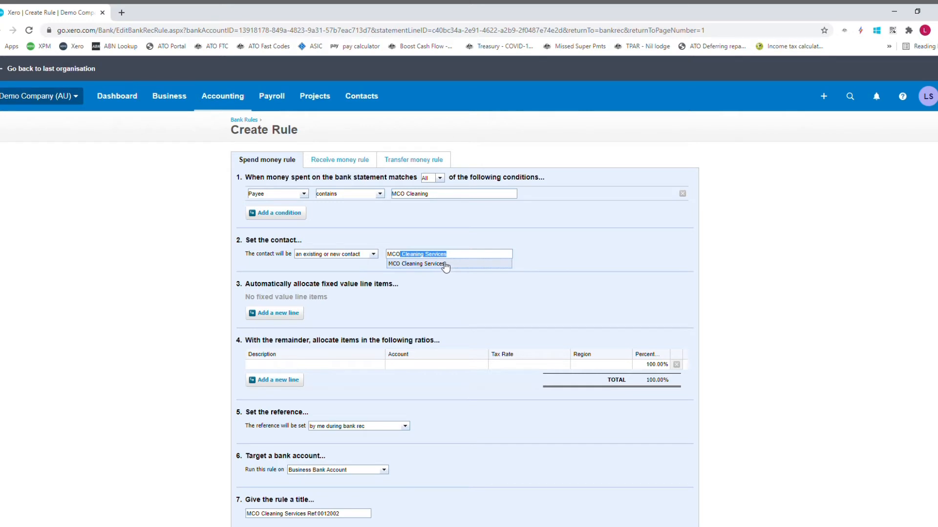
pyautogui.click(445, 265)
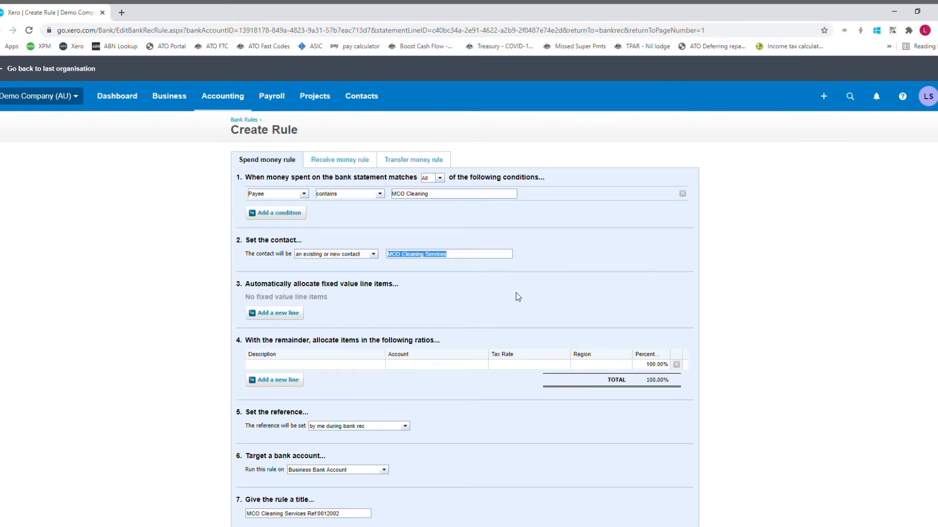
# Fill in the remainder allocation line with the description "Cleaning Building" and the account 408 - Cleaning.
pyautogui.scroll(-2, 517, 295)
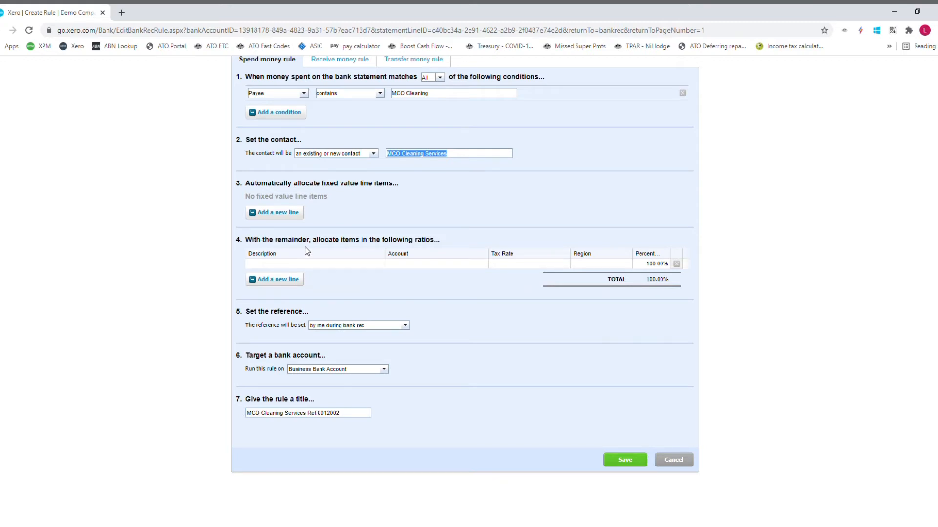
pyautogui.click(336, 264)
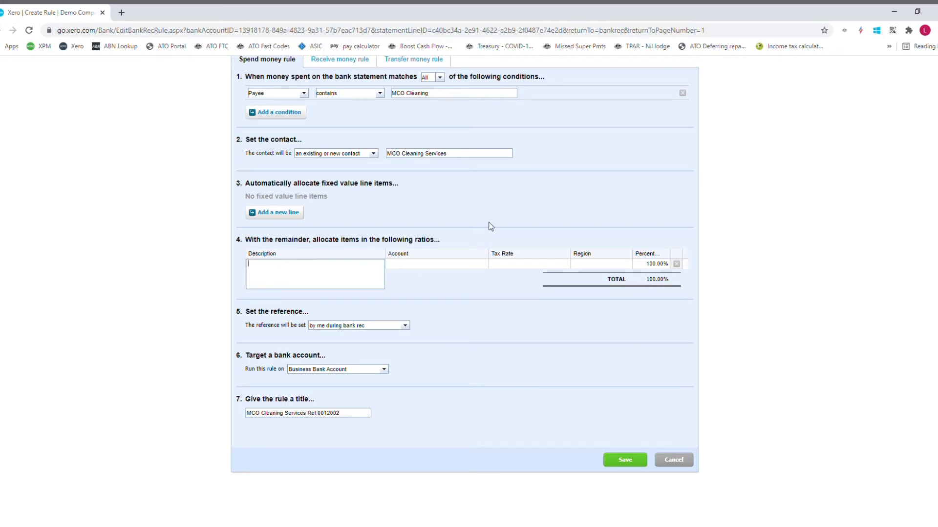
pyautogui.write('Cleaning Bulding')
pyautogui.press('Tab')
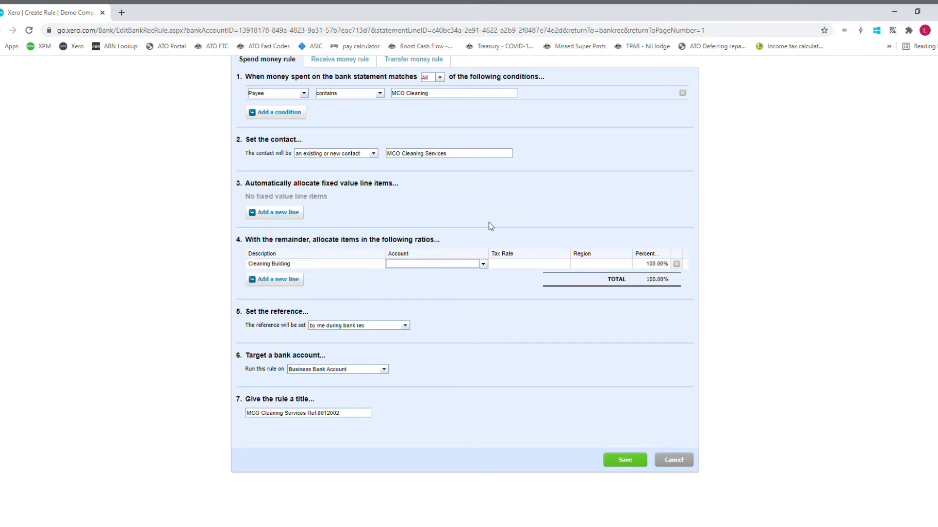
pyautogui.click(282, 266)
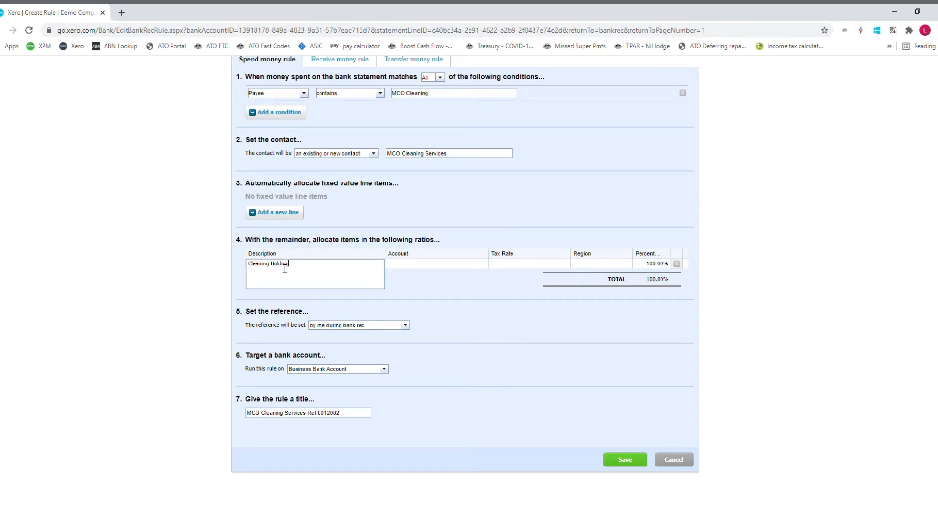
pyautogui.write('i')
pyautogui.press('Tab')
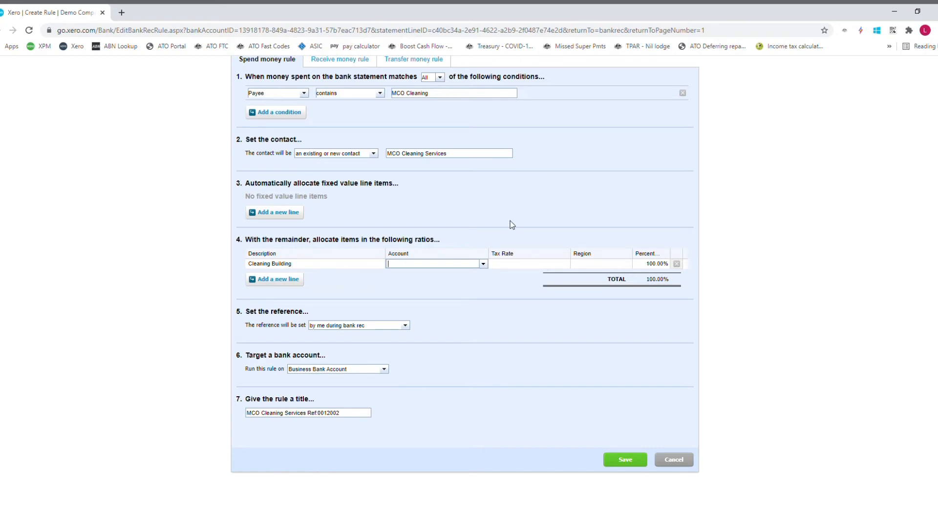
pyautogui.write('cleanin')
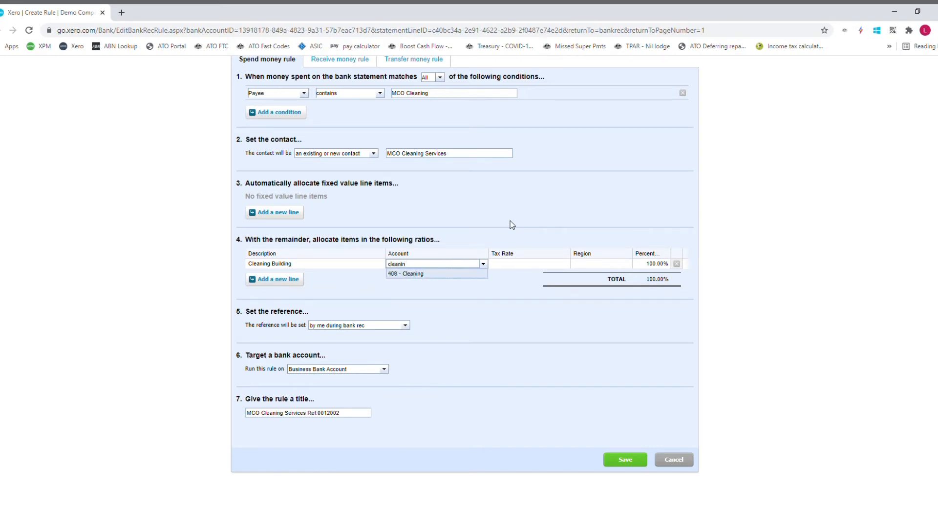
pyautogui.press('Tab')
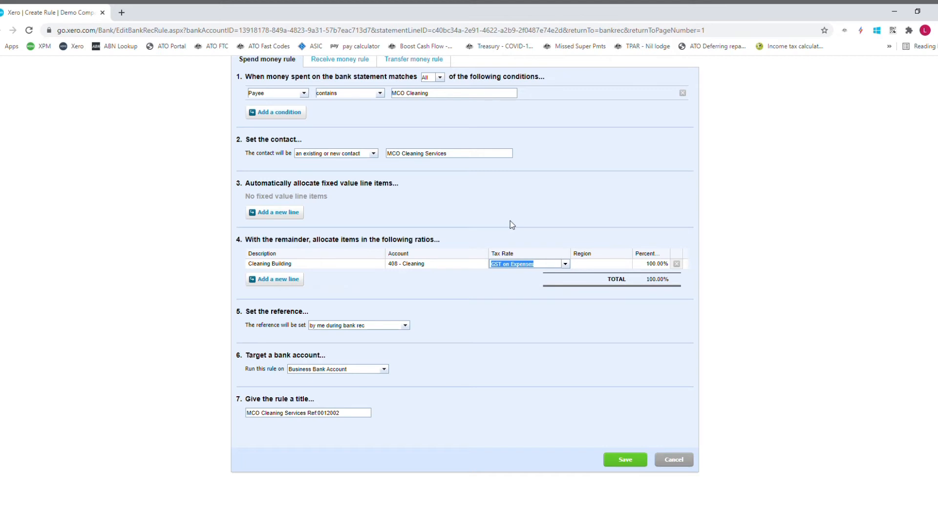
# Set the Cleaning Building line's share of the remainder to 80 percent.
pyautogui.click(656, 266)
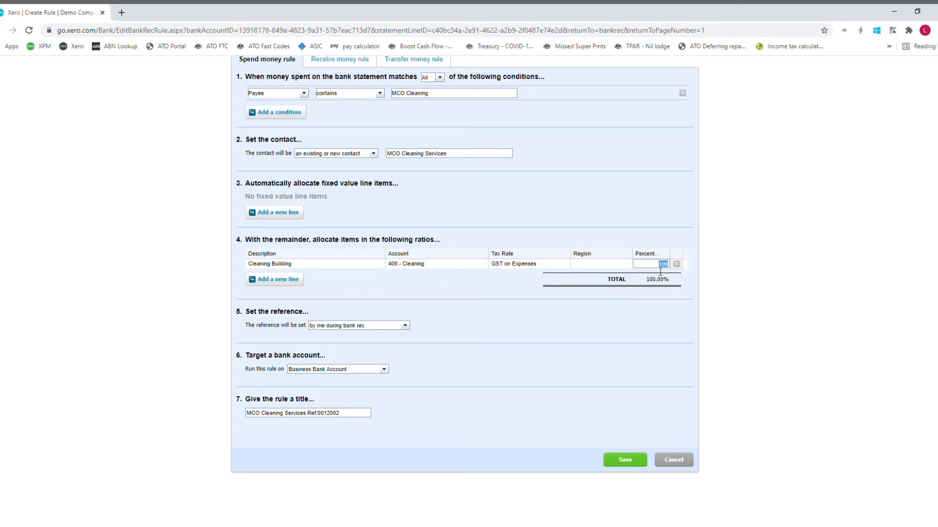
pyautogui.write('80')
pyautogui.click(631, 216)
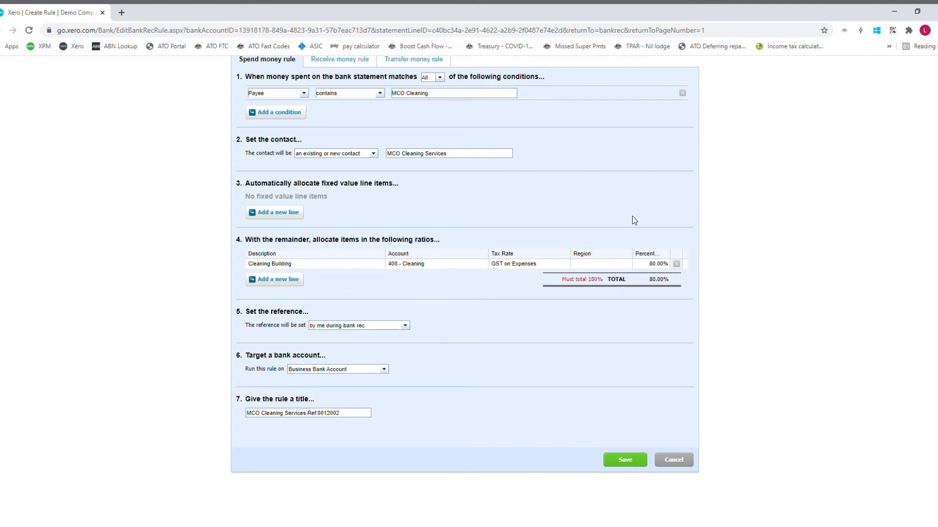
# Add a second remainder line described as "Private Exp", allocated to 880 - Owner A Drawings at 20 percent.
pyautogui.click(271, 282)
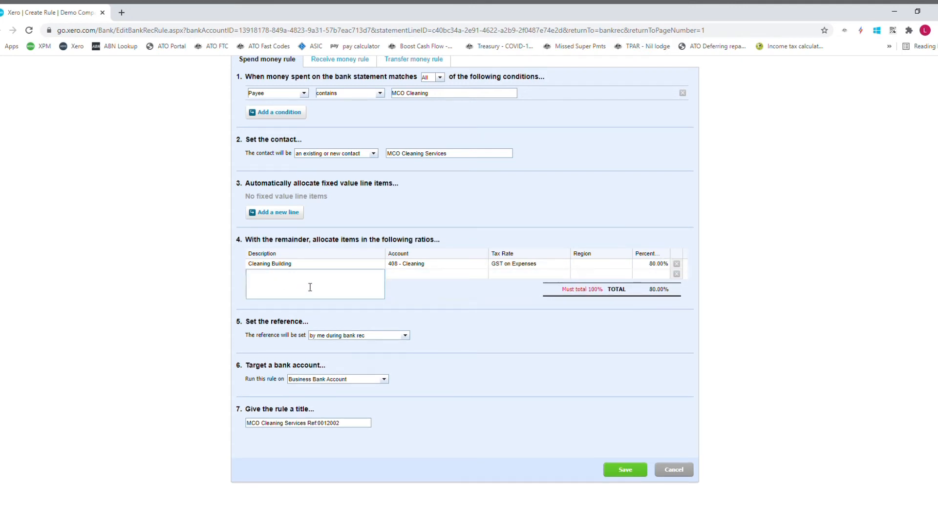
pyautogui.write('Prai')
pyautogui.press('BackSpace')
pyautogui.press('BackSpace')
pyautogui.write('ivate Exp')
pyautogui.press('Tab')
pyautogui.write('draw')
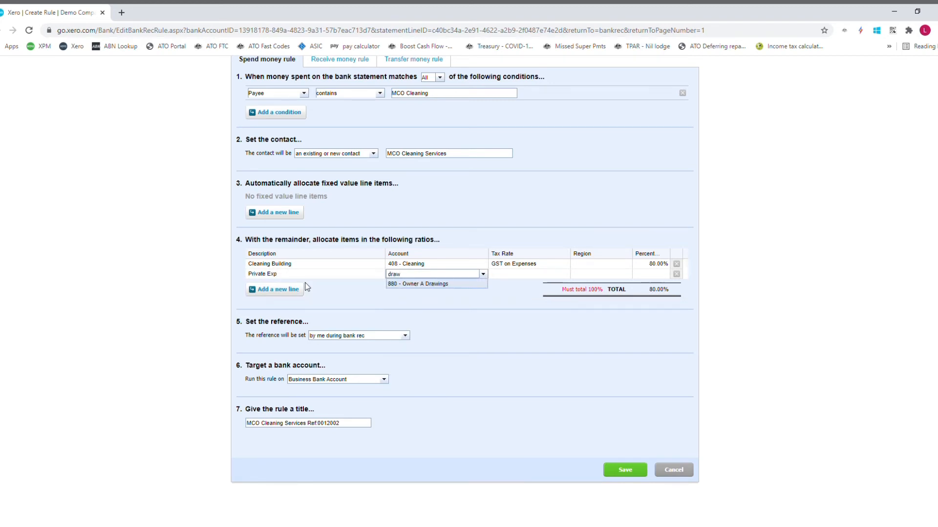
pyautogui.press('Tab')
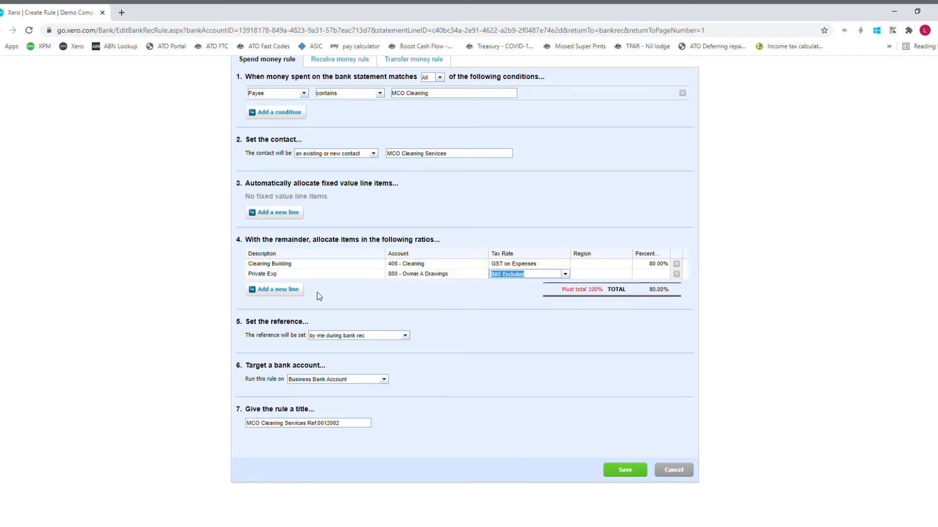
pyautogui.click(659, 275)
pyautogui.write('20')
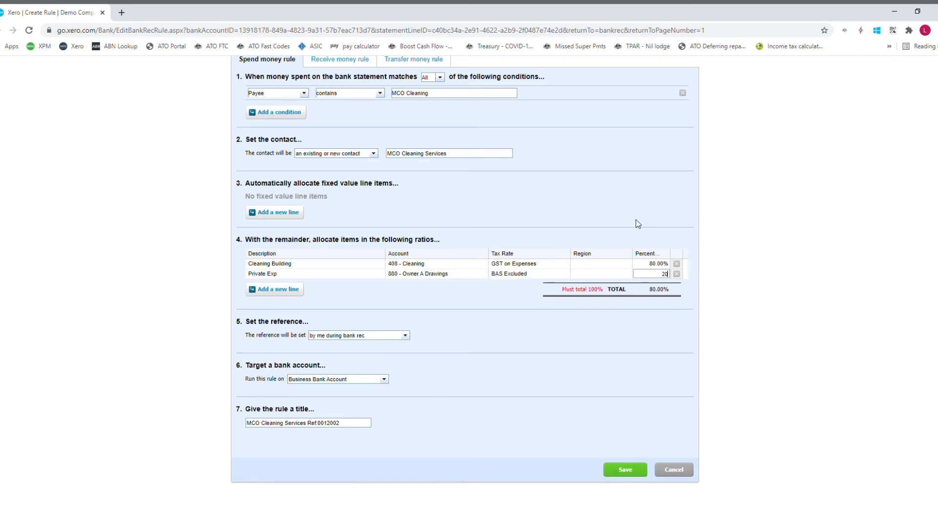
pyautogui.press('Tab')
# Have the rule set the transaction reference from the Payee.
pyautogui.scroll(1, 473, 386)
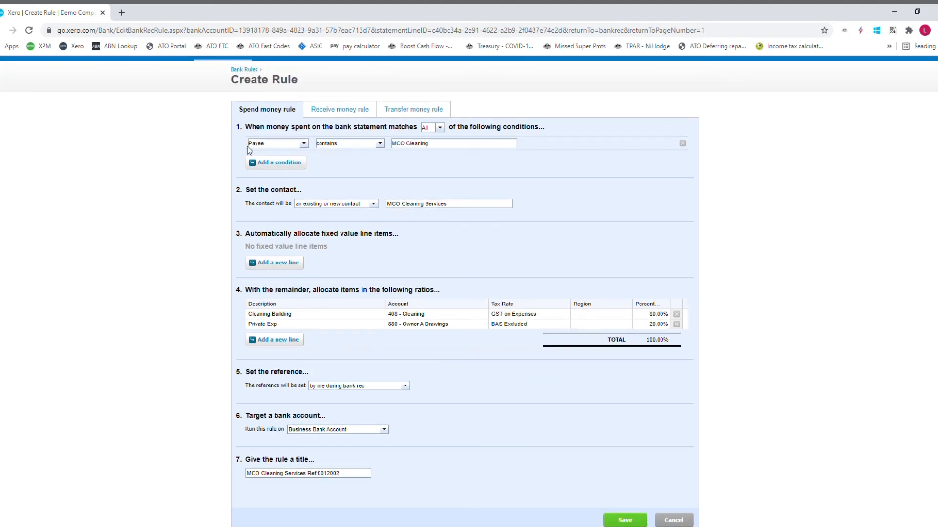
pyautogui.click(405, 385)
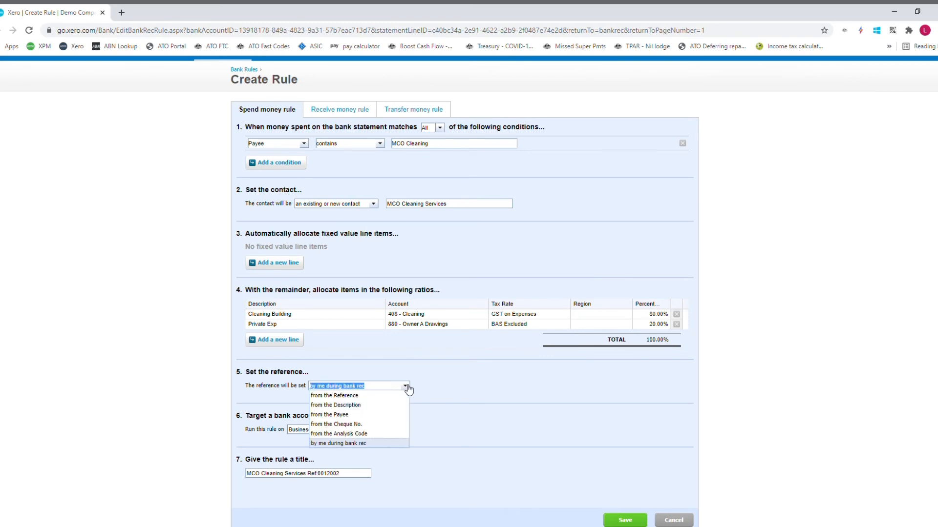
pyautogui.click(346, 415)
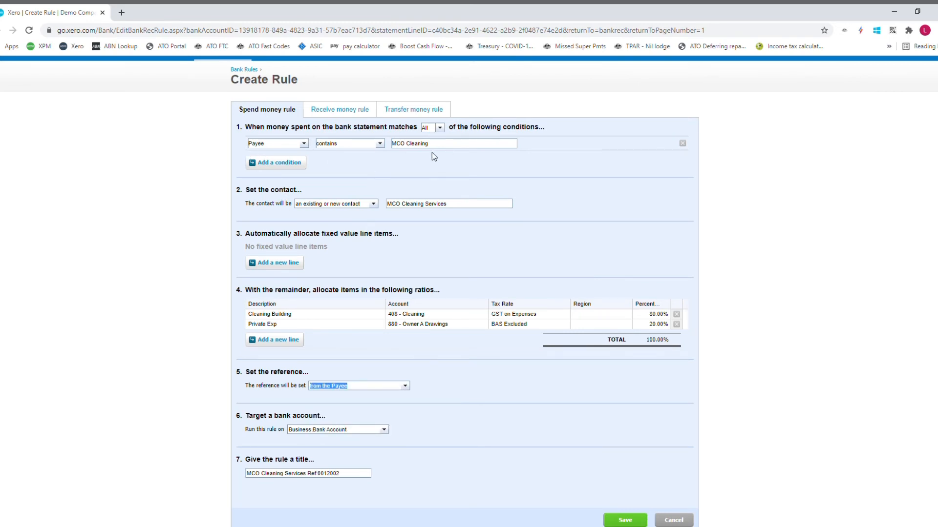
# Shorten the rule's title to "MCO Cleaning Services" and save the rule.
pyautogui.scroll(-3, 454, 423)
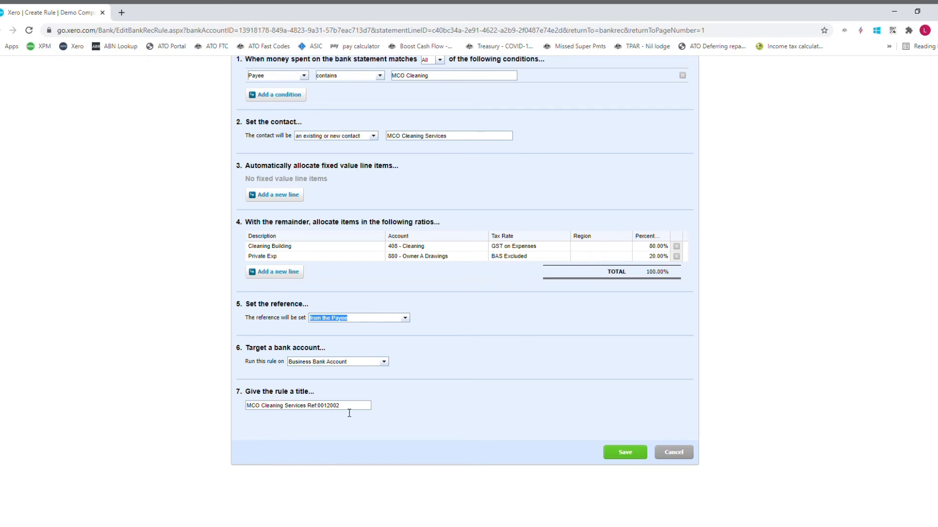
pyautogui.moveTo(358, 412); pyautogui.dragTo(312, 413)
pyautogui.press('BackSpace')
pyautogui.click(625, 454)
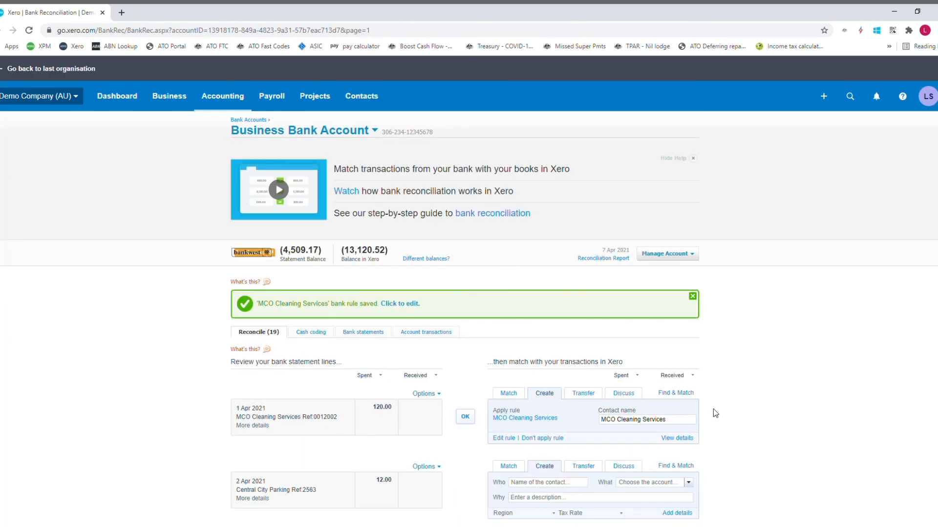
# Reconcile the 1 Apr and 3 Apr MCO Cleaning statement lines using the MCO Cleaning Services rule.
pyautogui.scroll(-5, 760, 399)
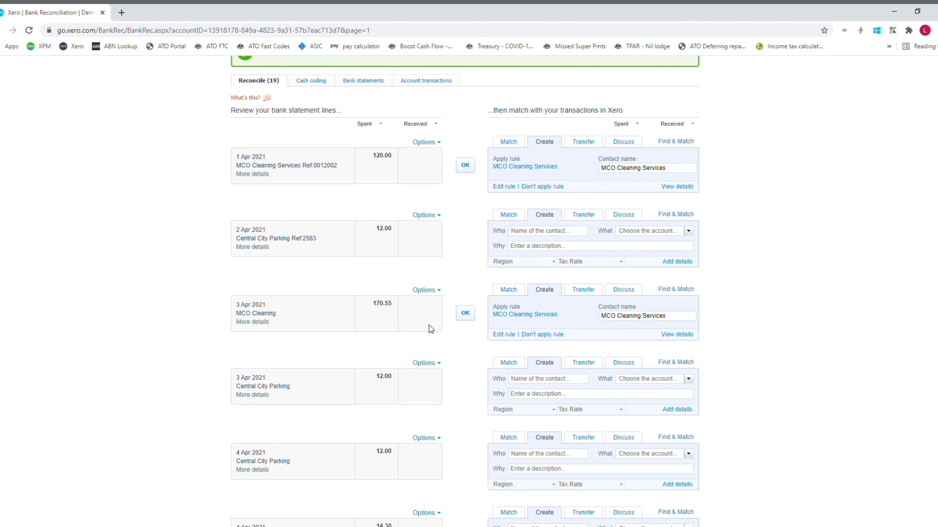
pyautogui.click(465, 165)
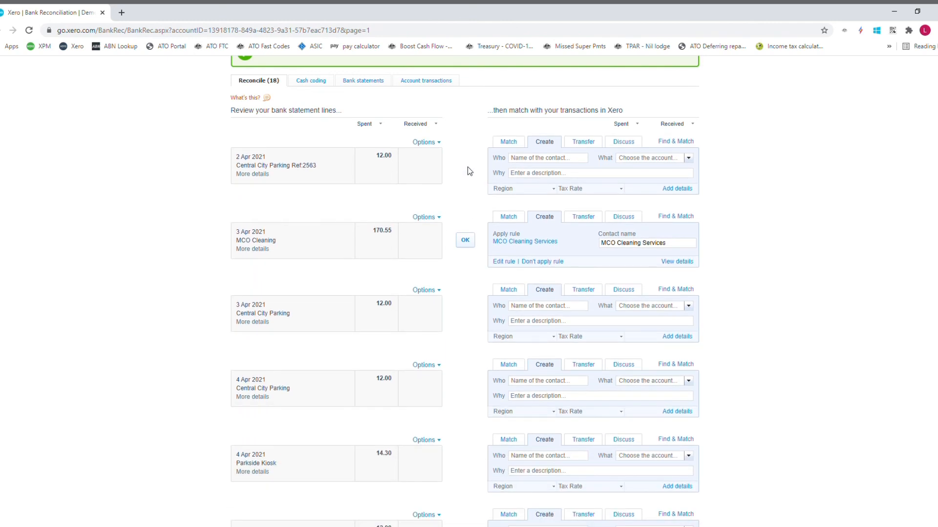
pyautogui.click(466, 241)
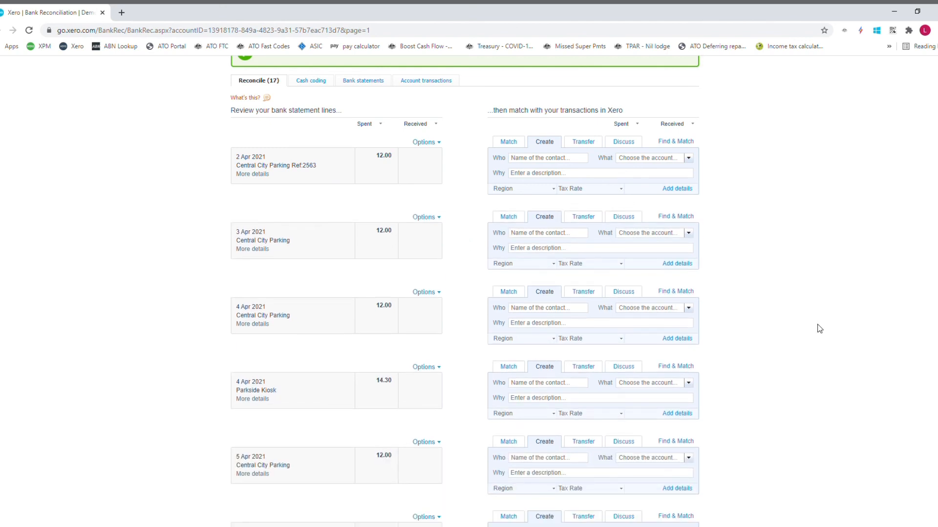
pyautogui.scroll(3, 819, 329)
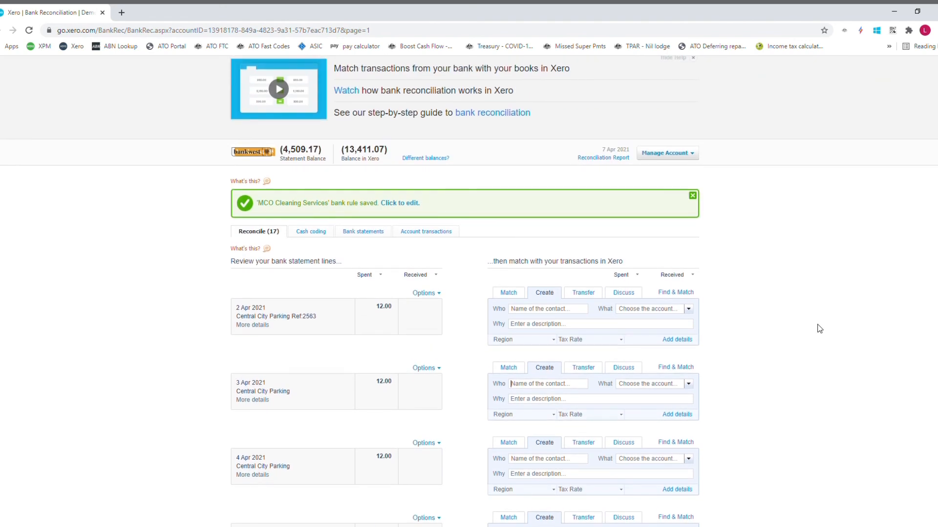